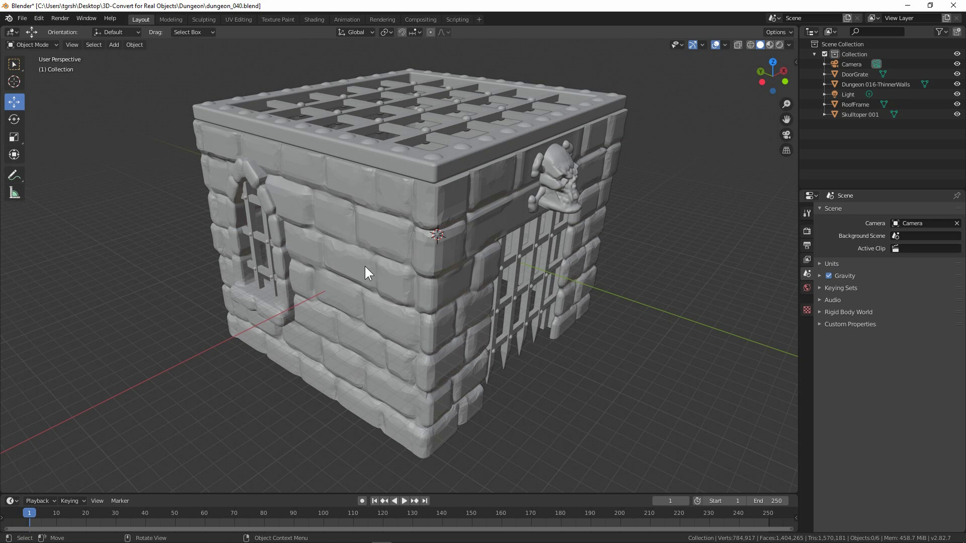
Inspect the dungeon from all sides, then slide the Skulltoper 001 skull off the wall along Y
left_click(380, 288)
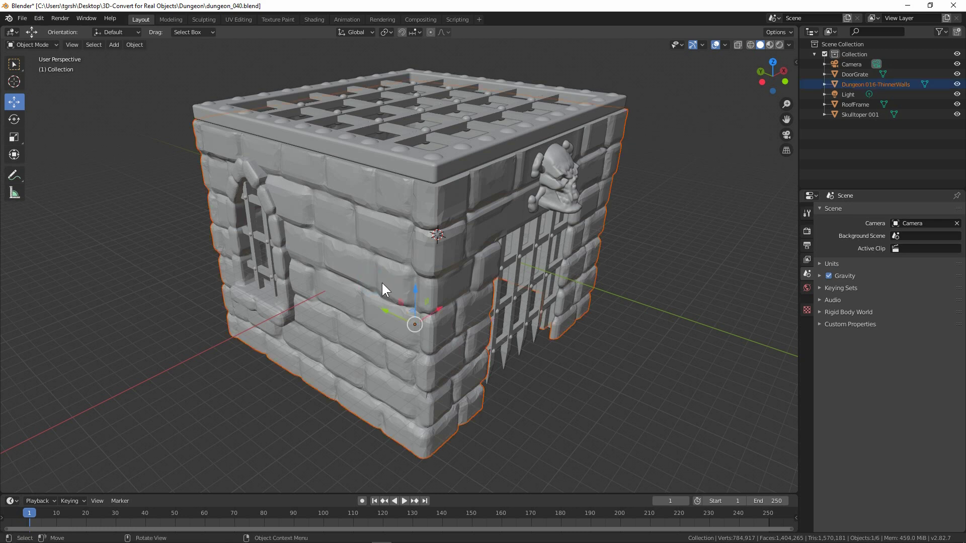
left_click(703, 294)
left_click_drag(366, 278, 407, 262)
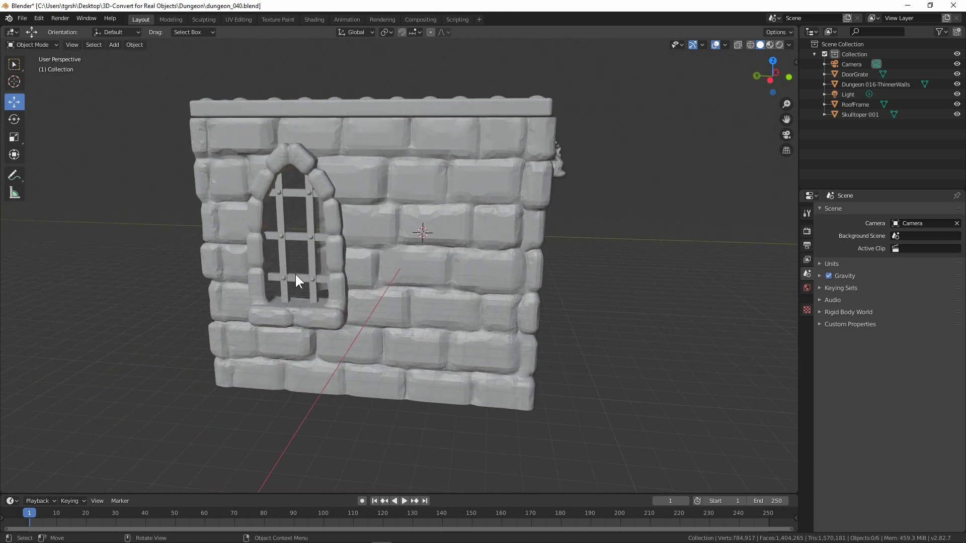
left_click_drag(371, 249, 314, 256)
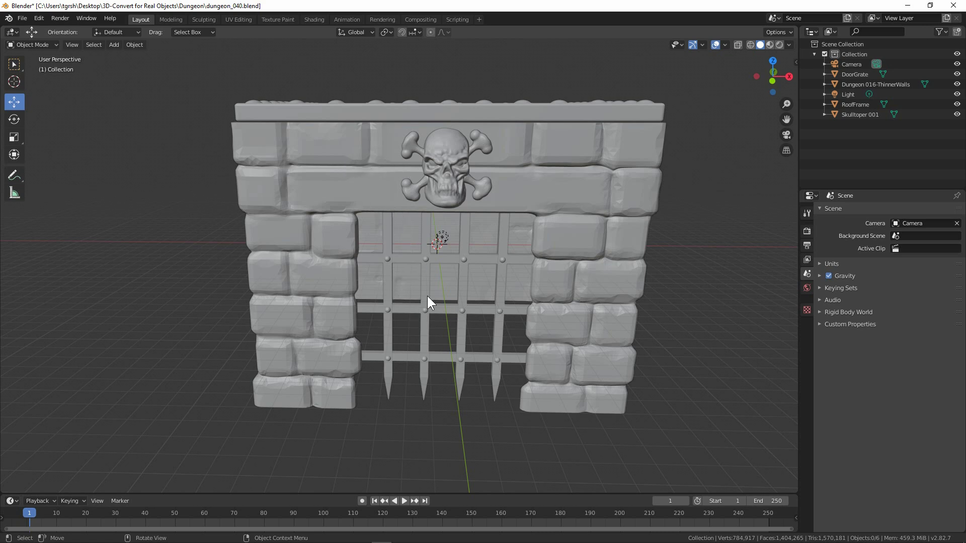
left_click_drag(427, 297, 235, 346)
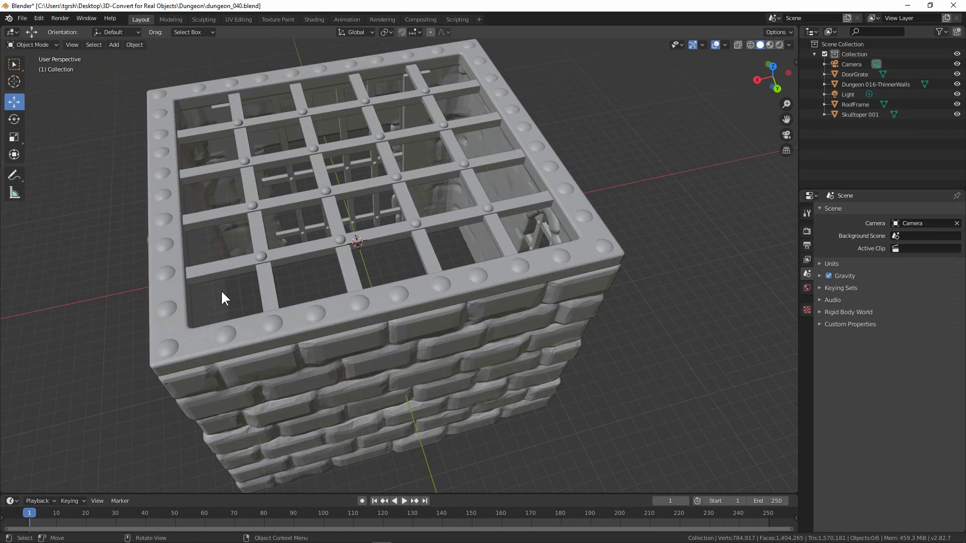
left_click_drag(222, 293, 457, 271)
scroll(475, 247, "down", 3)
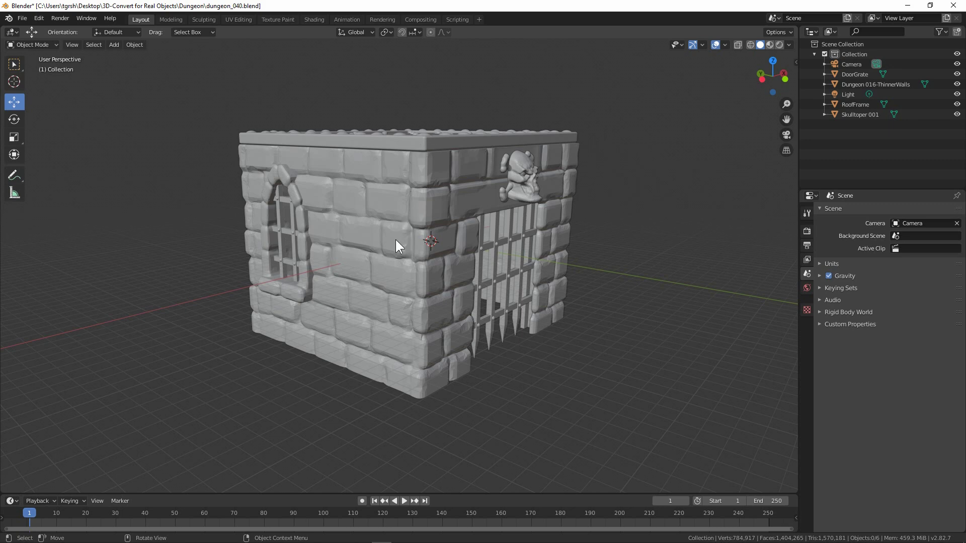
left_click_drag(399, 277, 366, 278)
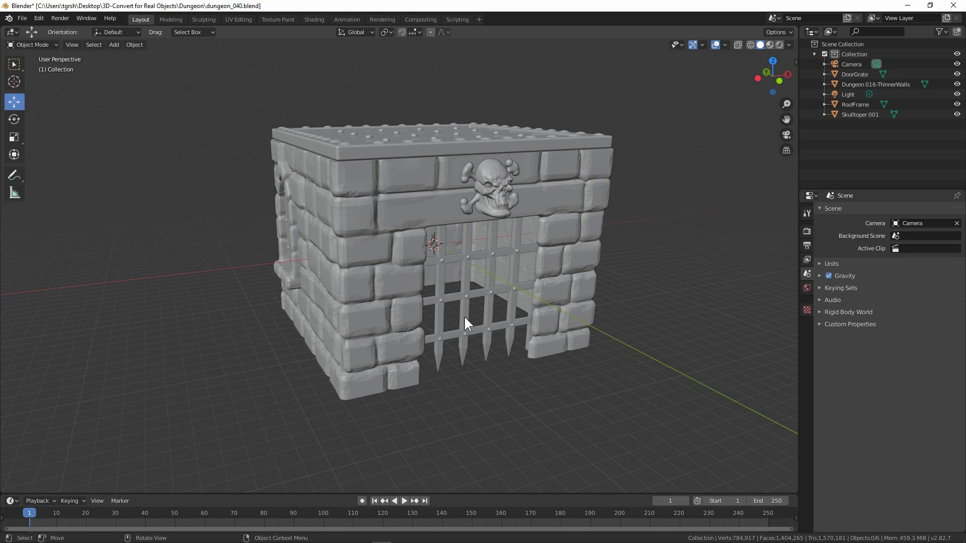
left_click_drag(235, 337, 295, 335)
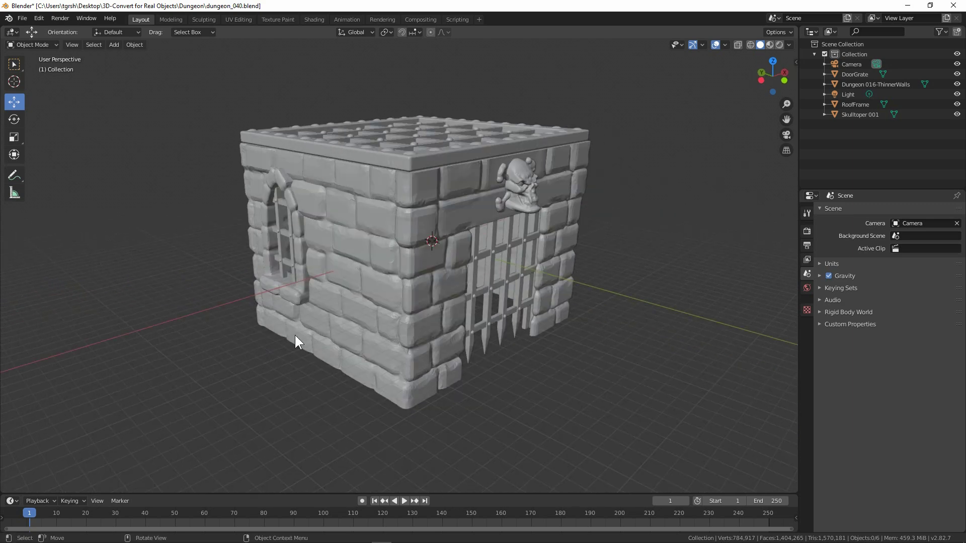
left_click(519, 188)
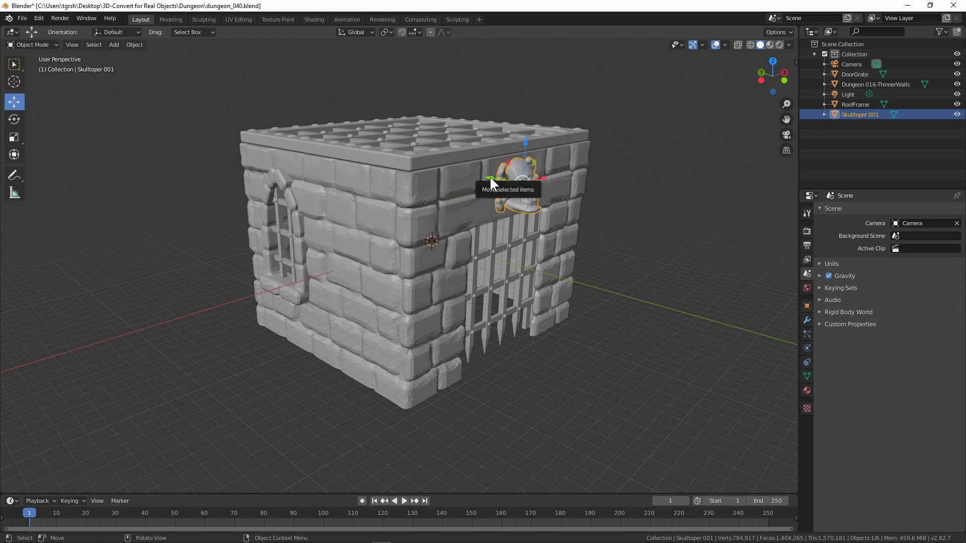
left_click_drag(492, 179, 519, 216)
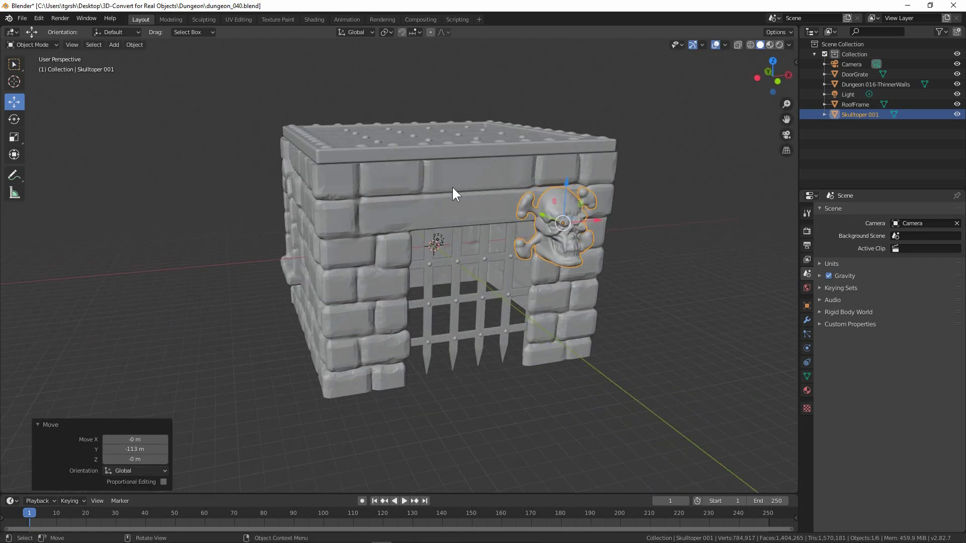
Lift the RoofFrame grate straight up off the walls, high above the open box
left_click_drag(424, 209, 411, 185)
left_click(412, 188)
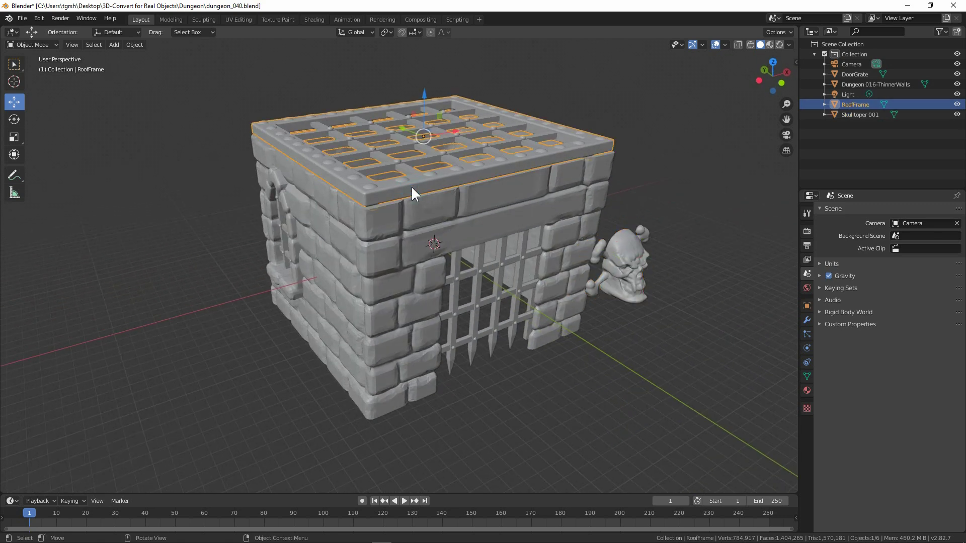
left_click_drag(424, 94, 425, 30)
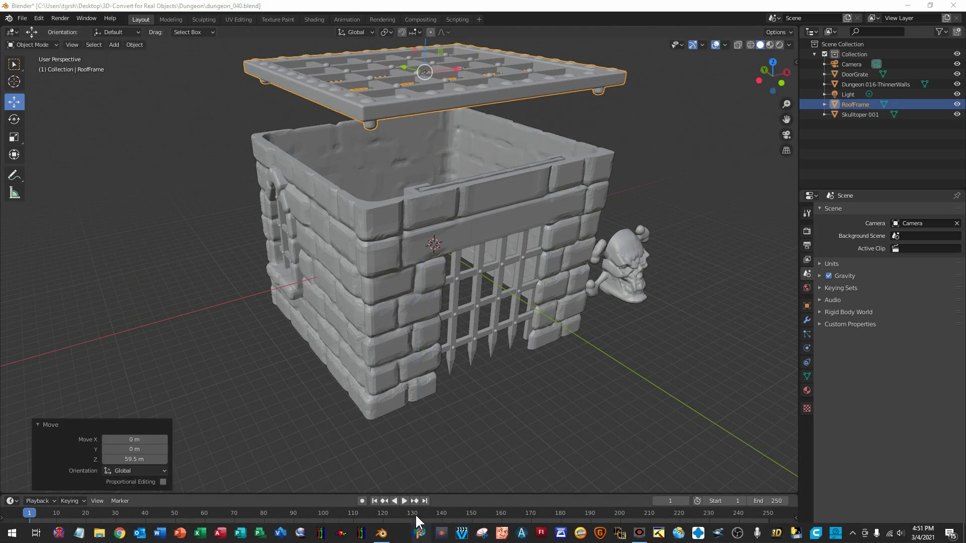
left_click_drag(455, 435, 423, 410)
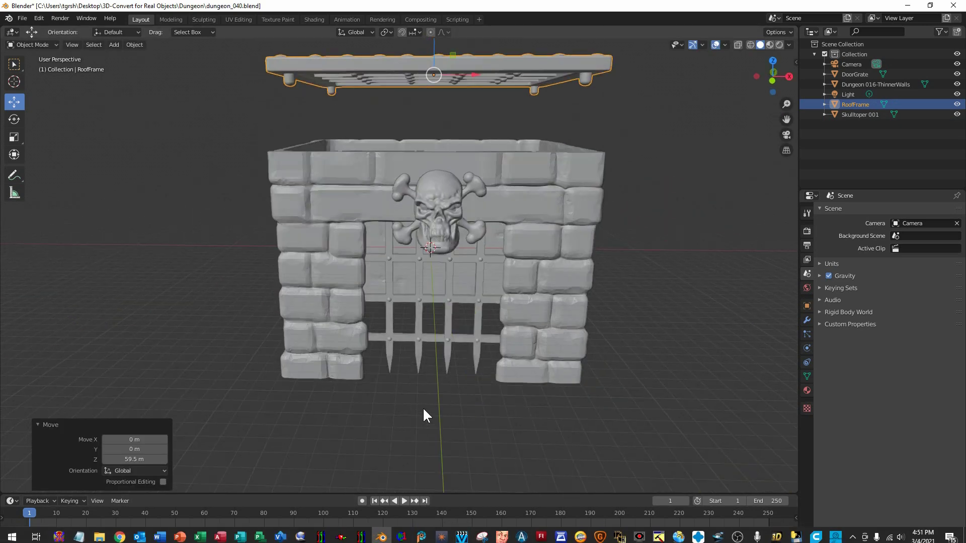
left_click_drag(269, 151, 293, 207)
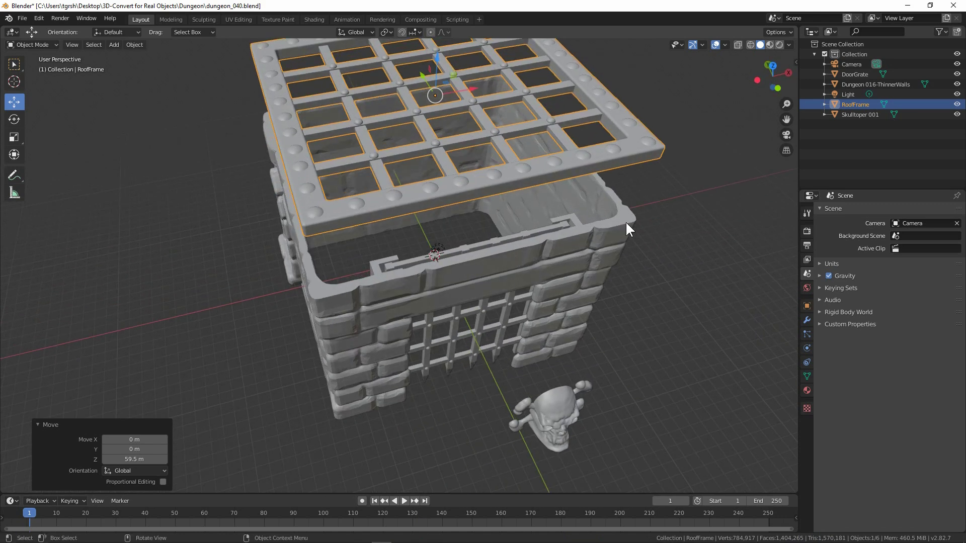
left_click_drag(486, 255, 466, 235)
scroll(466, 235, "down", 3)
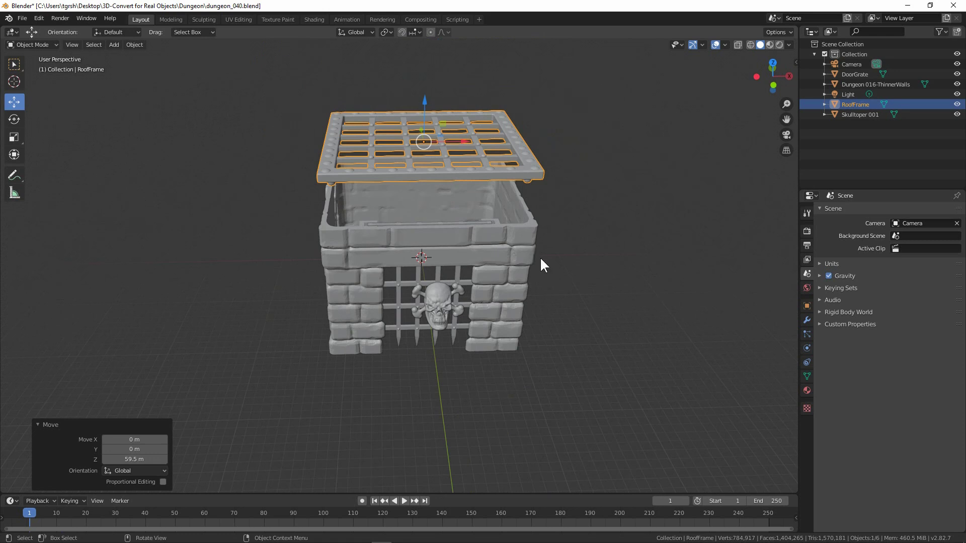
left_click_drag(539, 257, 576, 258)
left_click_drag(417, 94, 415, 458)
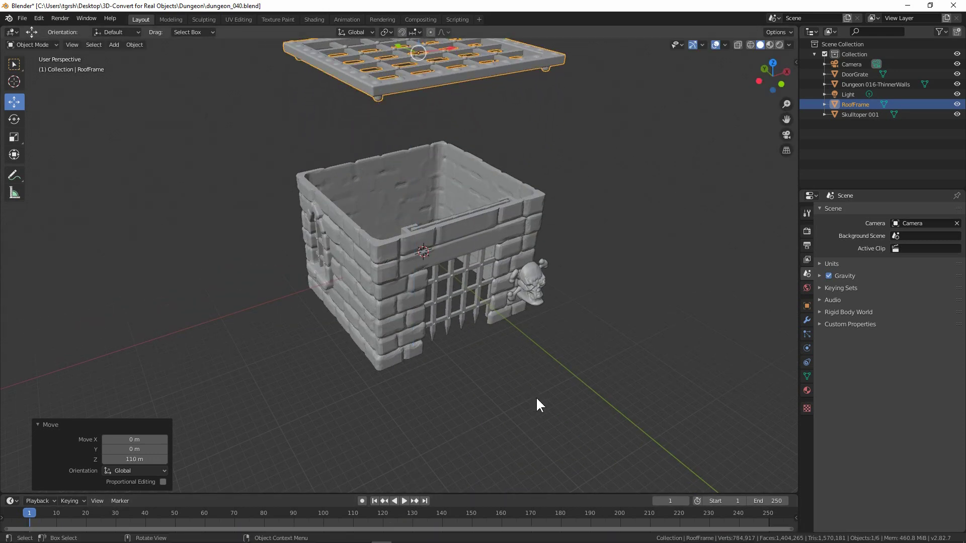
Move the RoofFrame grate down 525 m so it sits beneath the dungeon's base
left_click_drag(403, 258, 431, 279)
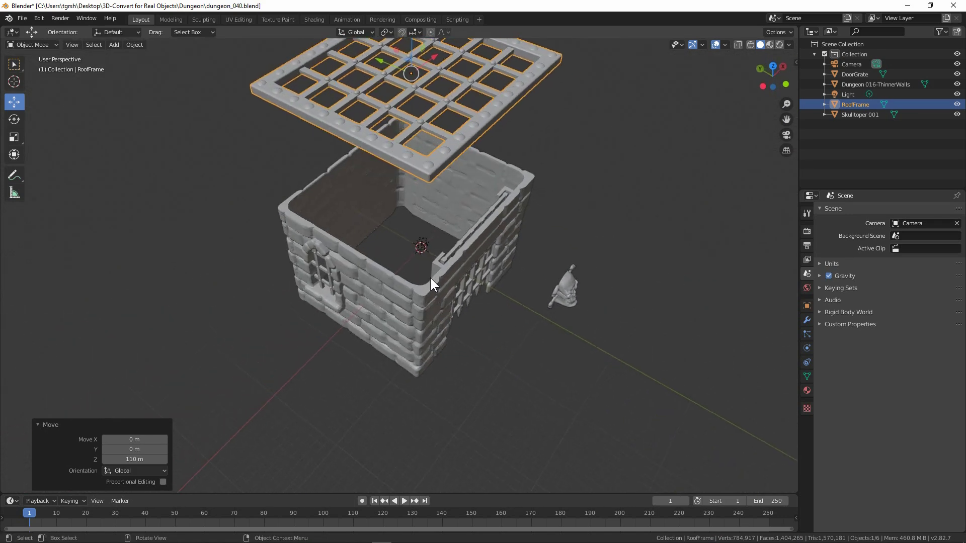
left_click_drag(407, 222, 429, 163)
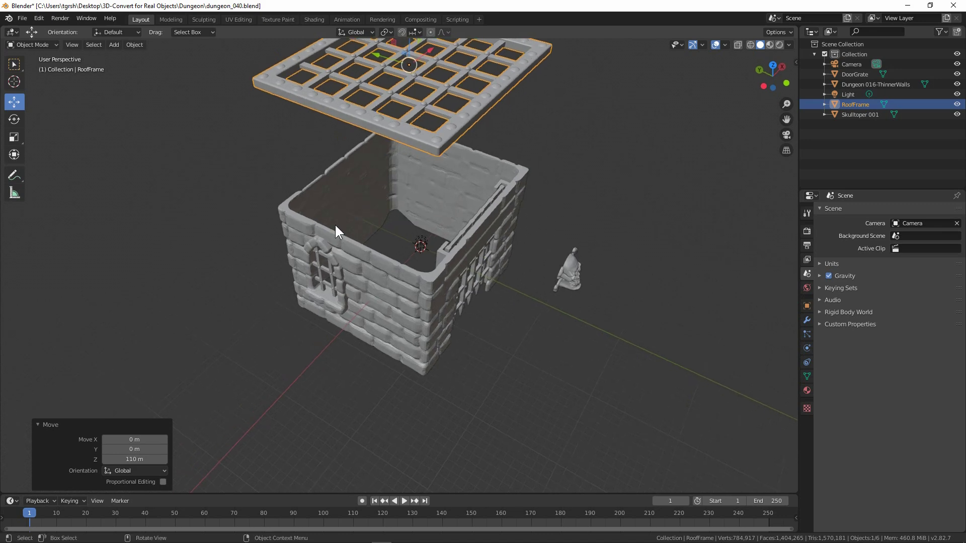
left_click_drag(341, 222, 302, 179)
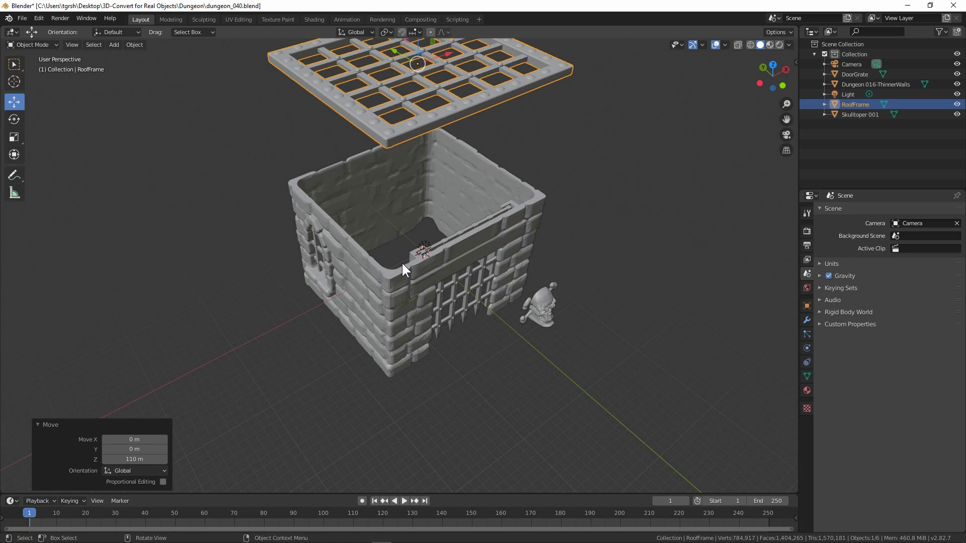
left_click_drag(402, 262, 384, 193)
left_click_drag(430, 62, 397, 298)
left_click_drag(420, 250, 205, 244)
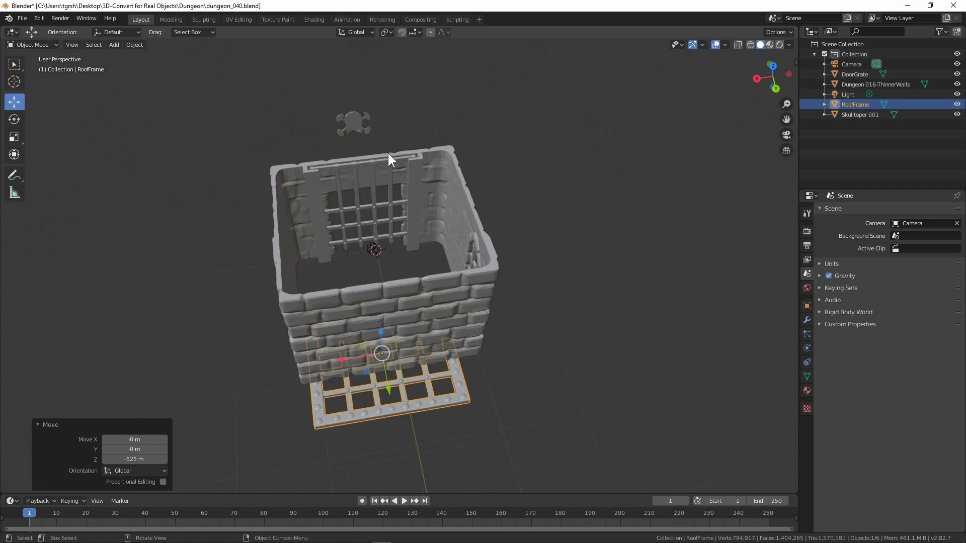
Slide the spiked DoorGrate up out of the doorway and back down, then select RoofFrame
left_click(362, 162)
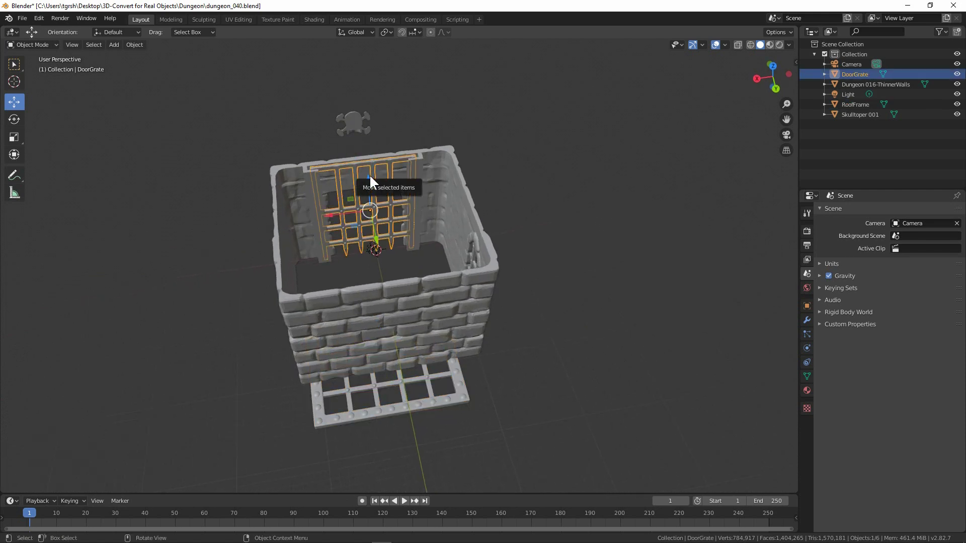
left_click_drag(371, 177, 566, 186)
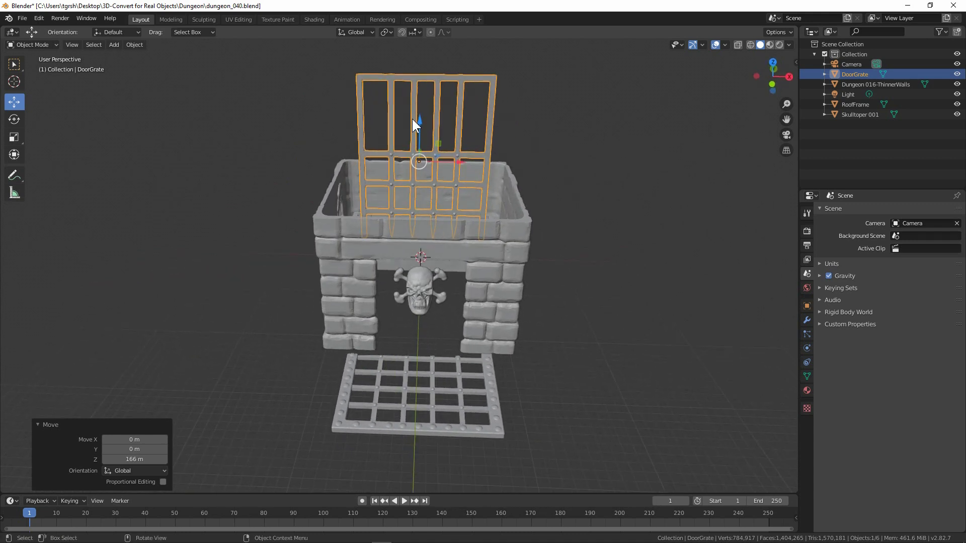
left_click_drag(417, 119, 417, 247)
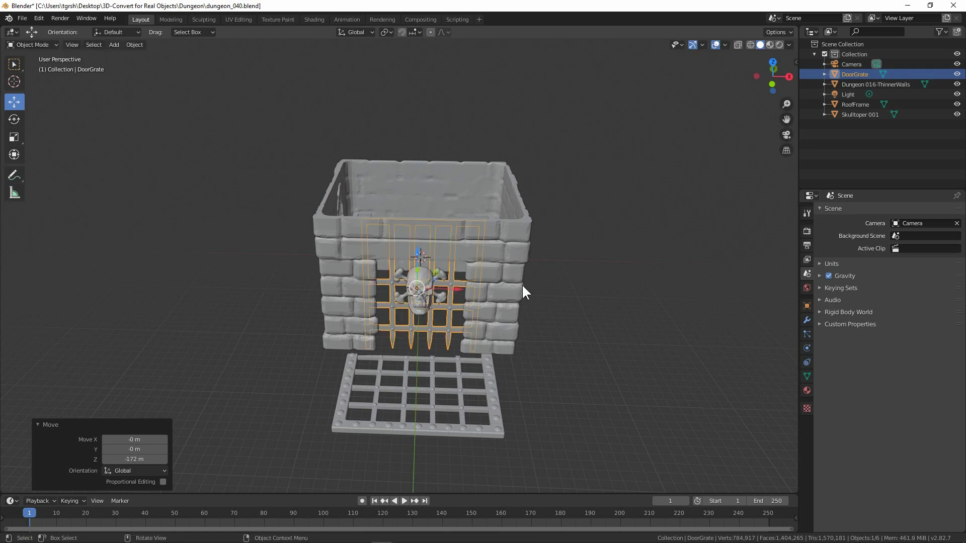
left_click_drag(523, 288, 423, 108)
left_click(394, 408)
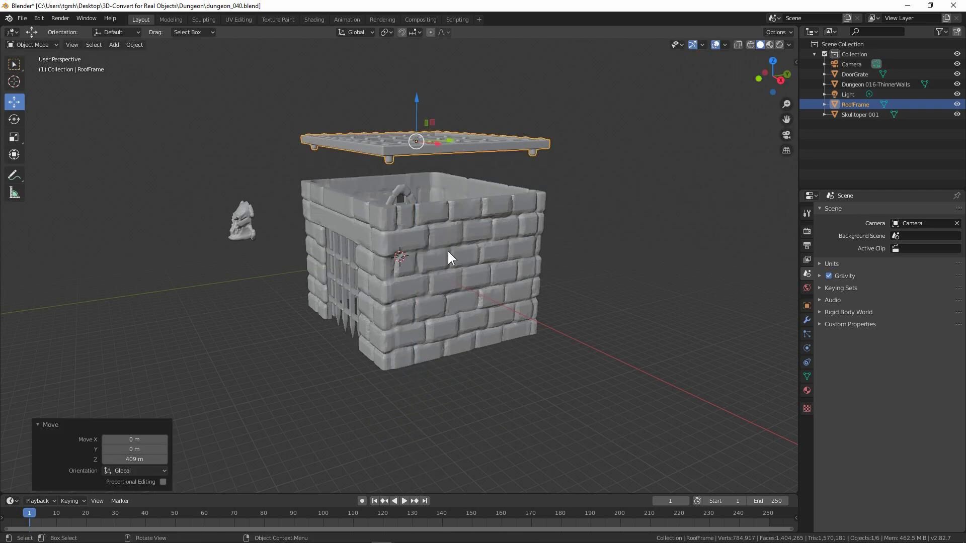
Raise the DoorGrate 4.74 m along Z so the gate opens
left_click_drag(448, 250, 470, 211)
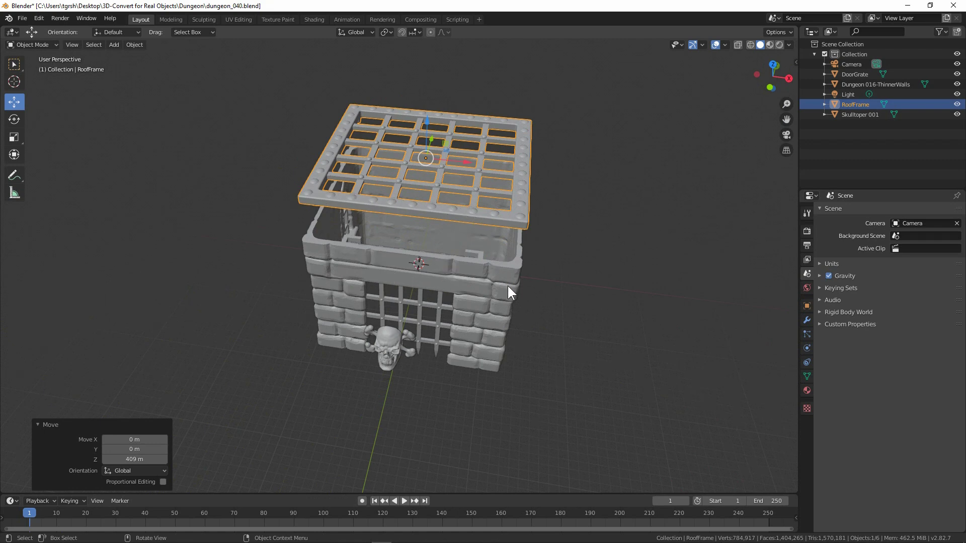
left_click_drag(544, 300, 446, 284)
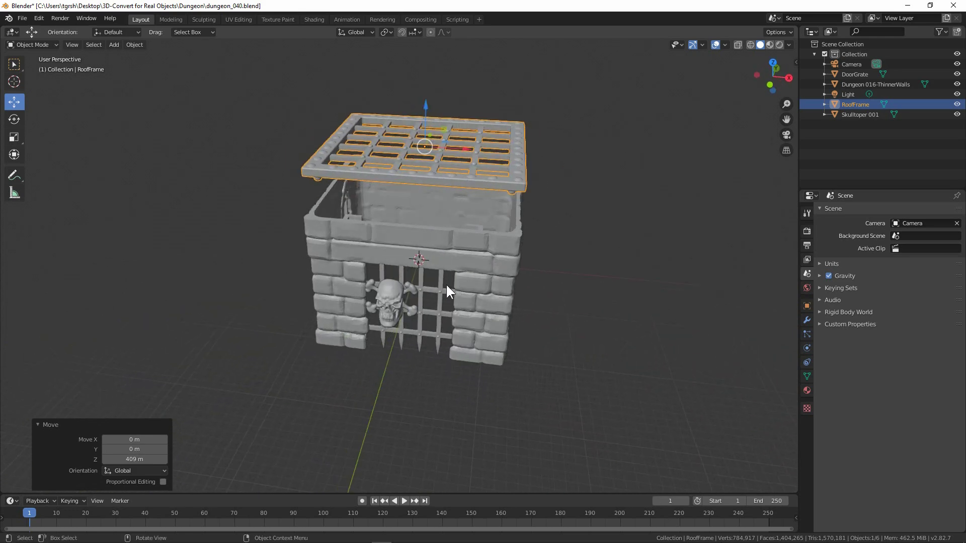
left_click(418, 284)
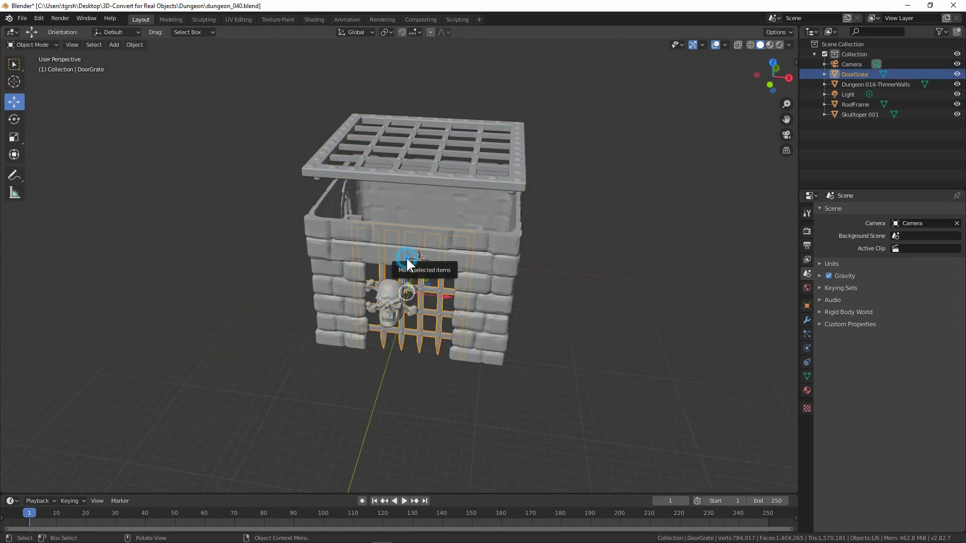
left_click_drag(406, 256, 553, 302)
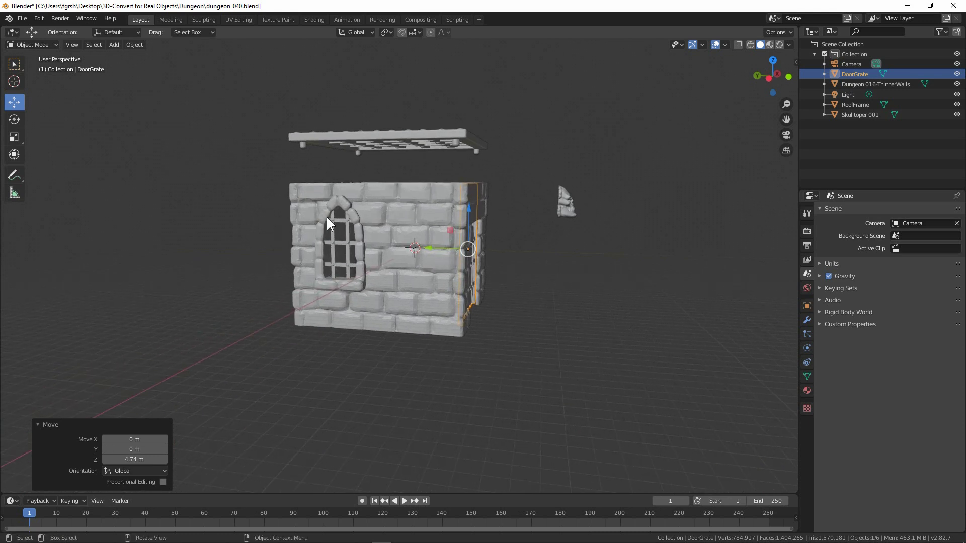
Orbit and zoom around the dungeon to inspect the opened gate from the front and sides
scroll(351, 259, "up", 3)
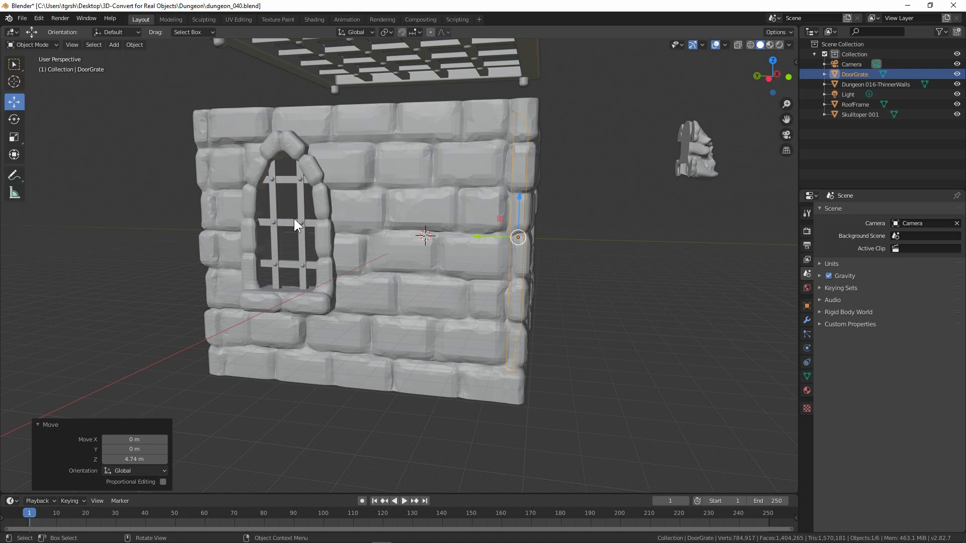
left_click_drag(460, 271, 362, 270)
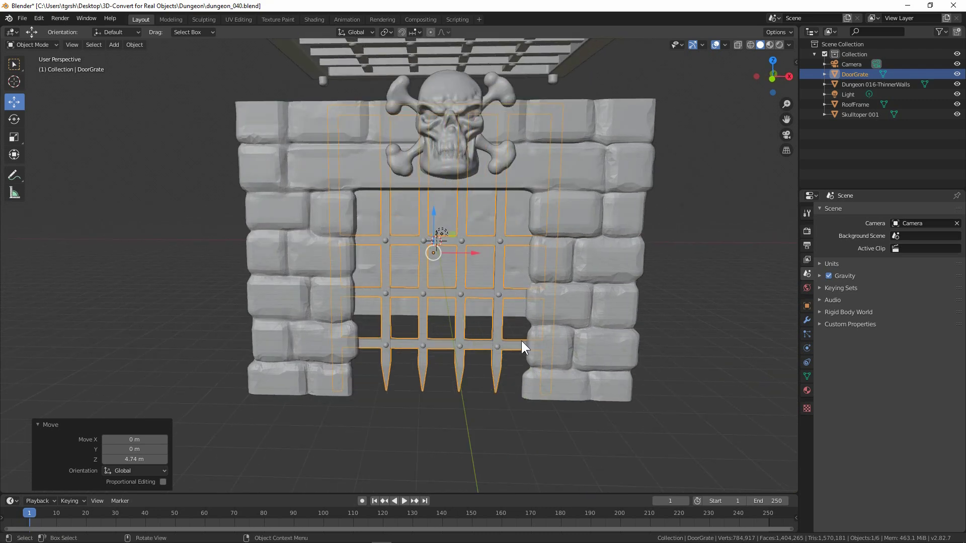
scroll(424, 267, "down", 2)
left_click_drag(431, 276, 191, 286)
scroll(516, 266, "up", 3)
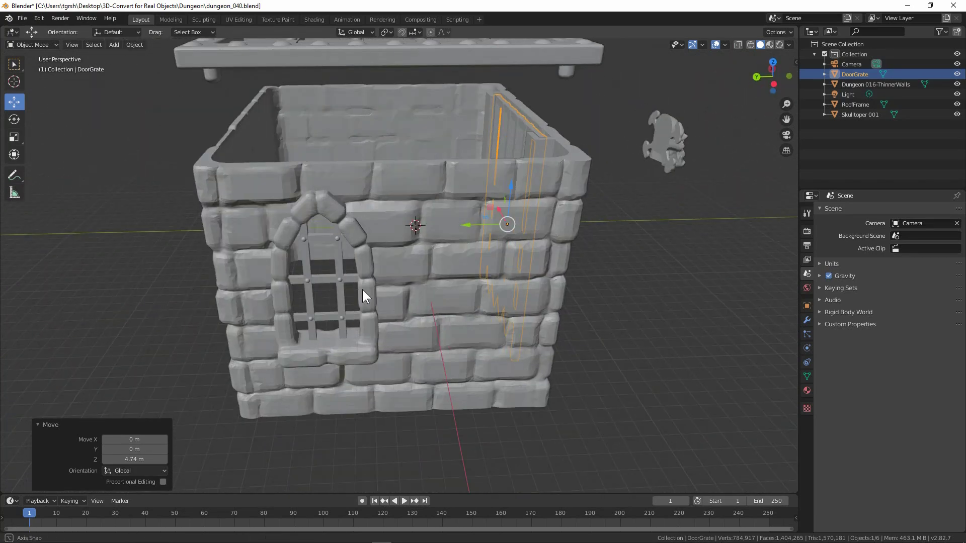
left_click_drag(362, 288, 335, 233)
left_click_drag(424, 270, 298, 266)
left_click_drag(473, 263, 632, 260)
scroll(339, 306, "down", 6)
scroll(408, 246, "down", 1)
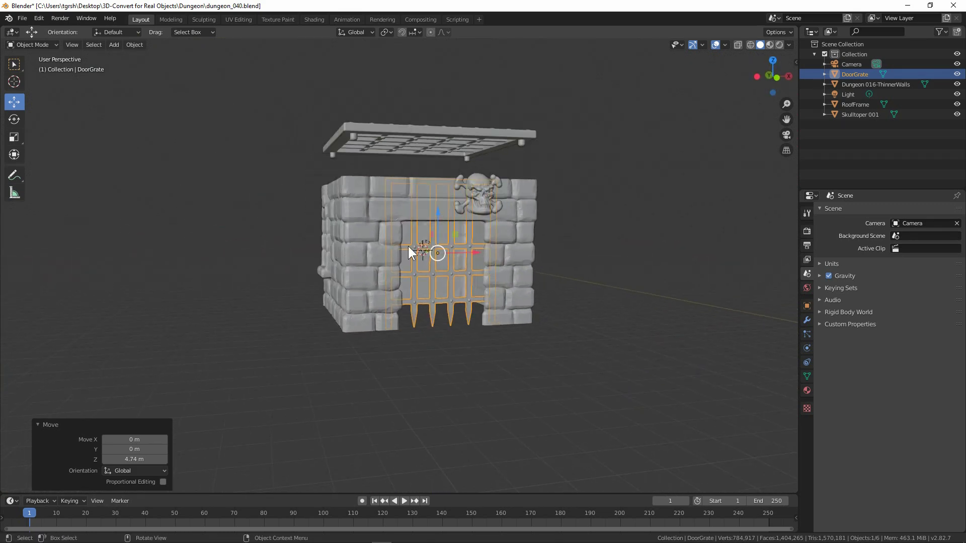
left_click_drag(423, 239, 429, 154)
Lower the RoofFrame grate along Z until it rests on top of the walls
left_click(424, 164)
left_click_drag(414, 103, 406, 143)
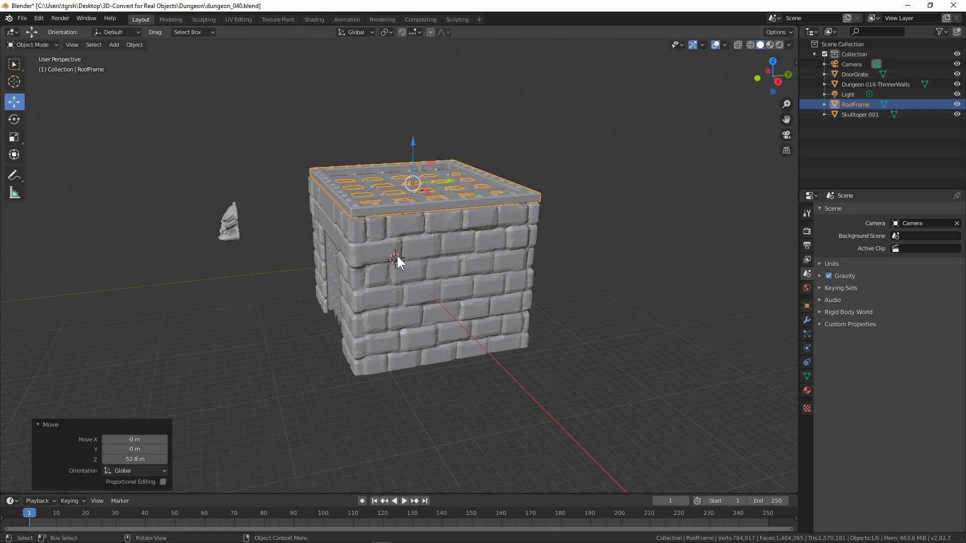
left_click_drag(396, 254, 399, 234)
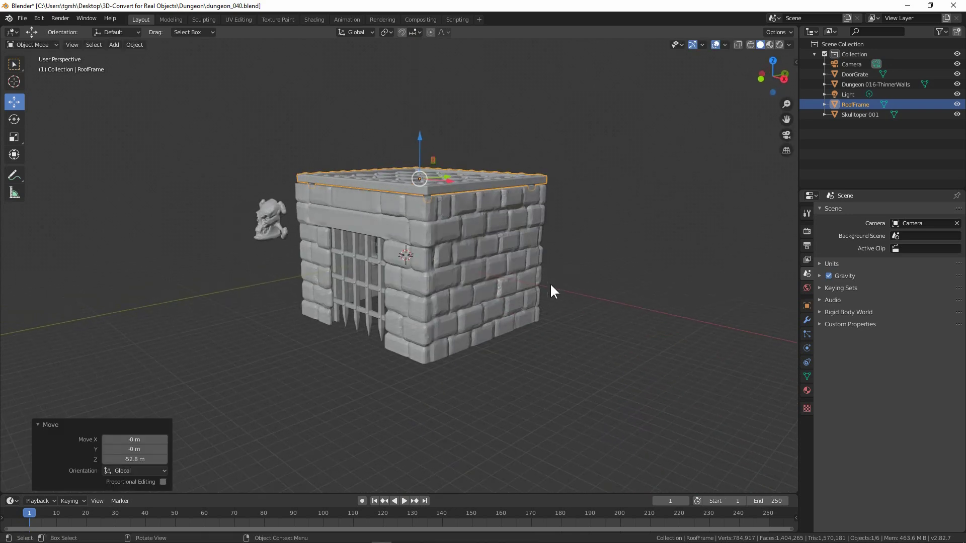
mouse_move(296, 325)
left_mouse_down()
mouse_move(431, 303)
mouse_move(298, 335)
left_mouse_up()
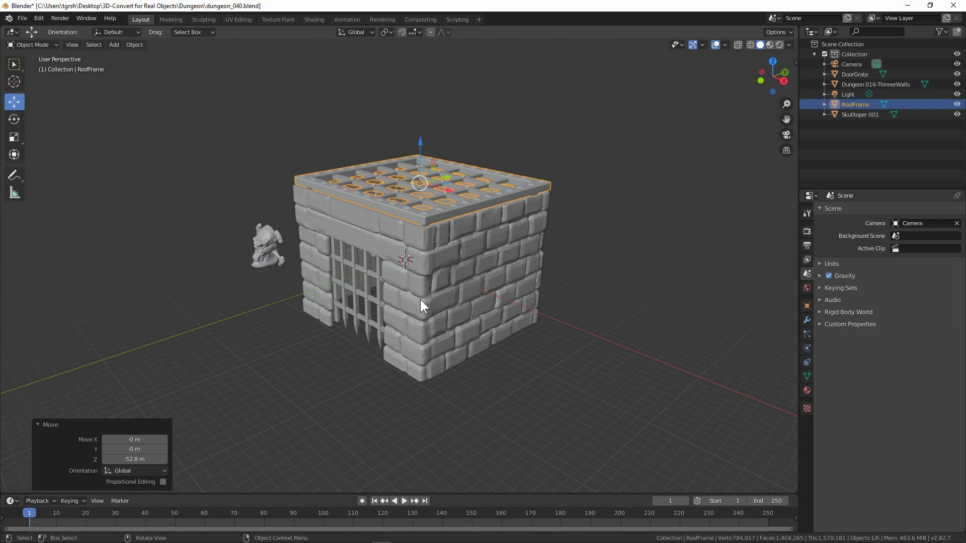
left_click_drag(420, 300, 440, 269)
left_click_drag(455, 312, 556, 251)
Move the Skulltoper 001 ornament 114 m along Y onto the wall above the gate
left_click(561, 214)
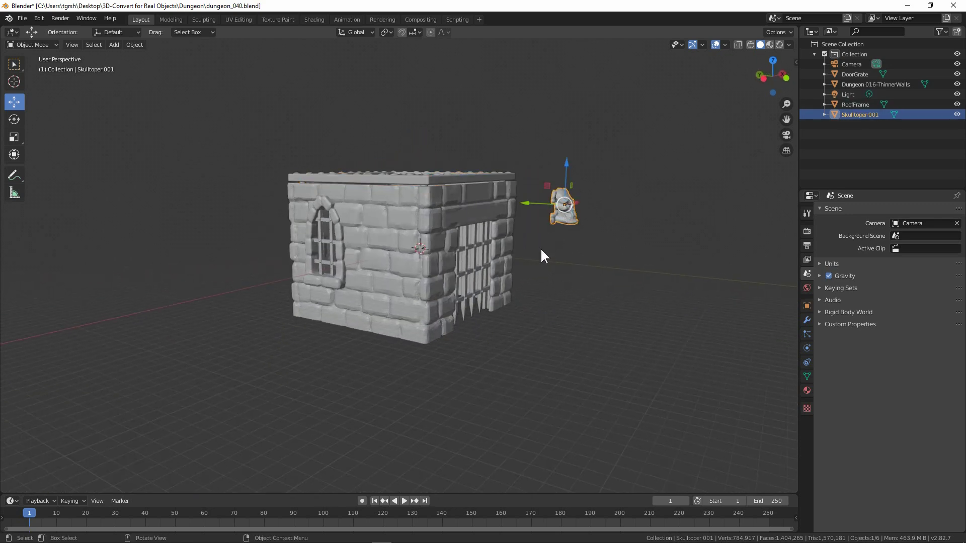
left_click_drag(524, 202, 344, 234)
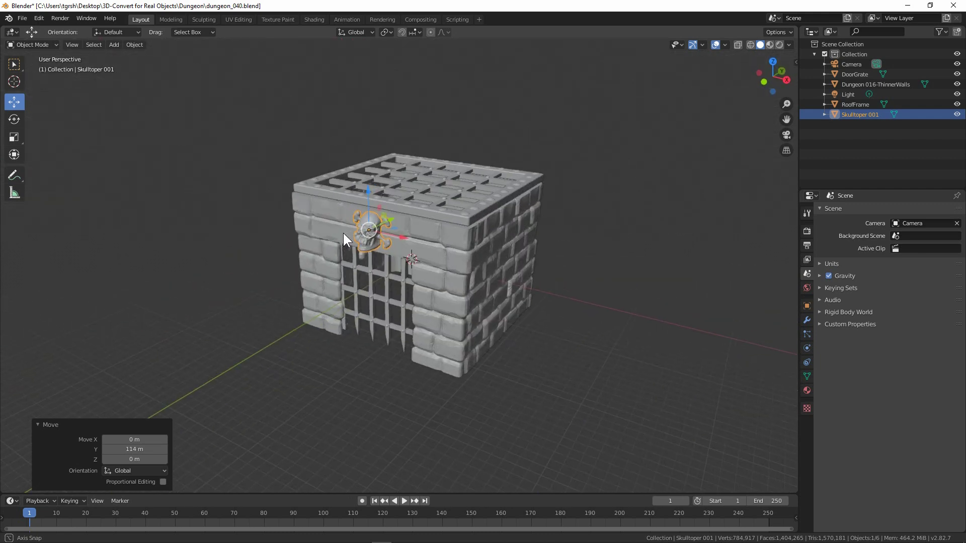
scroll(387, 254, "up", 3)
scroll(391, 261, "up", 1)
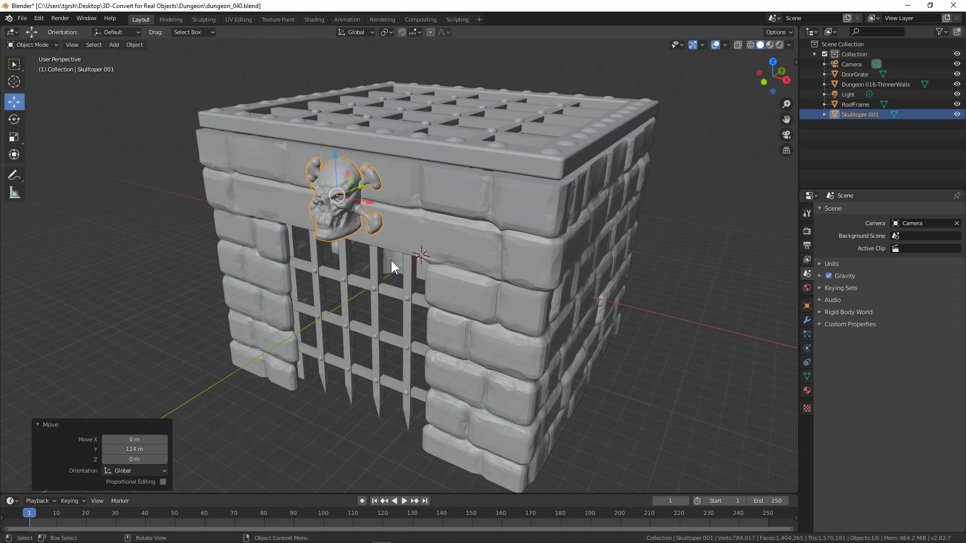
scroll(391, 268, "up", 1)
left_click_drag(382, 236, 443, 89)
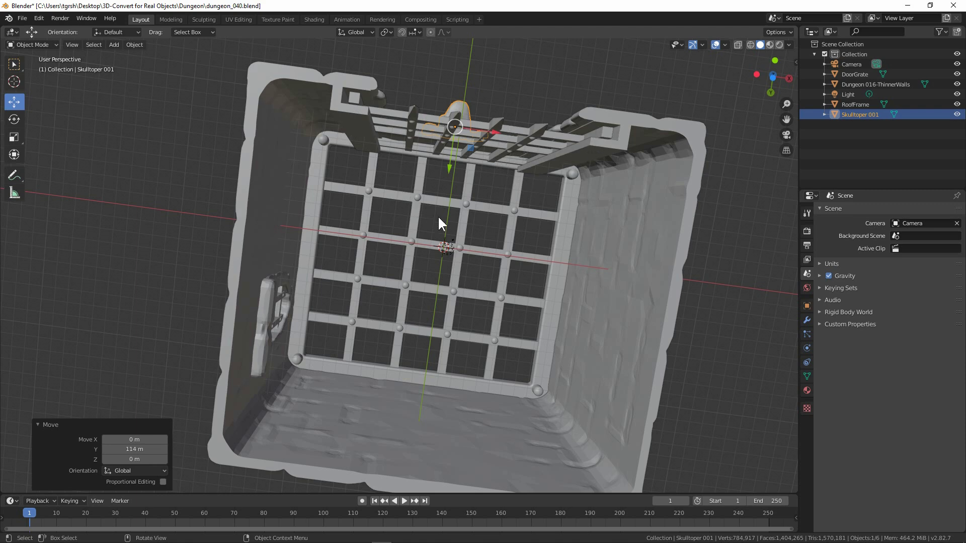
left_click_drag(438, 221, 494, 356)
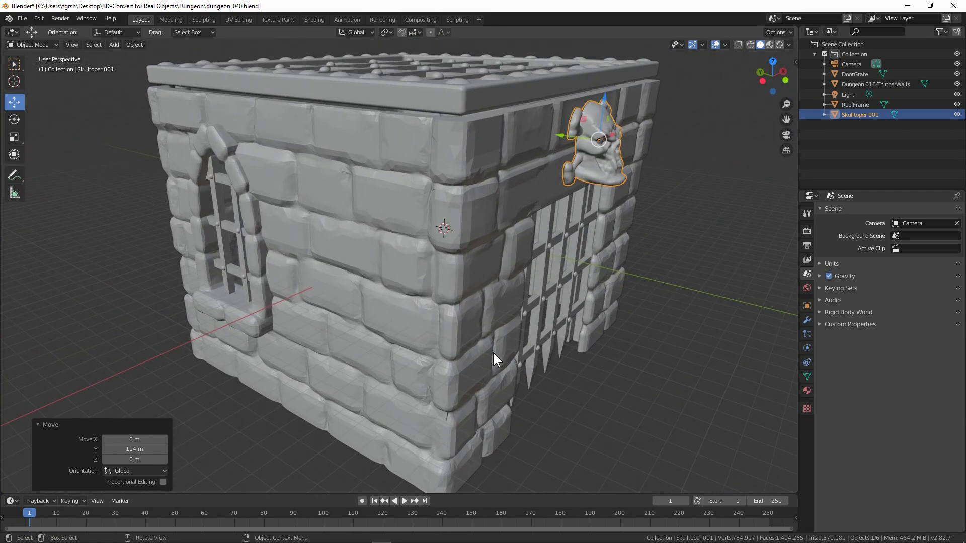
scroll(494, 356, "down", 3)
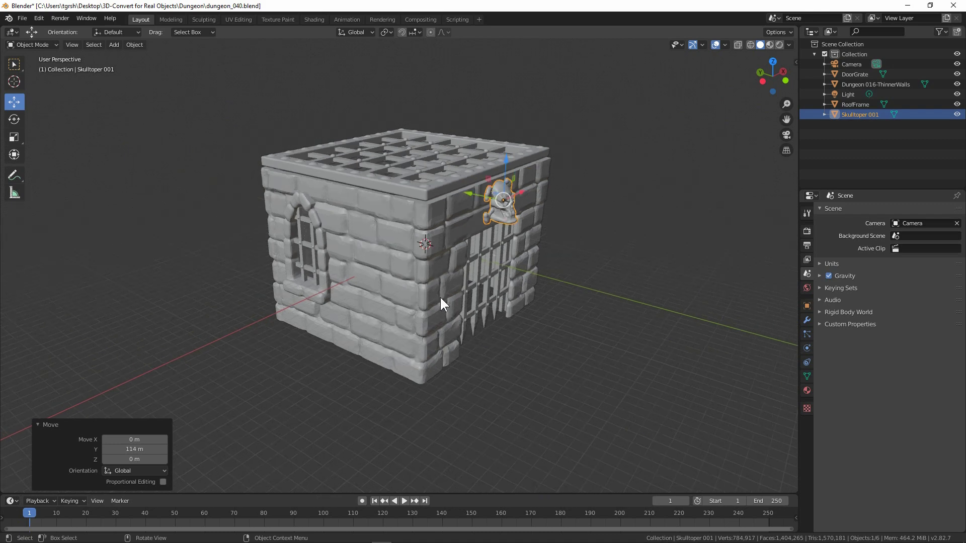
left_click_drag(442, 299, 325, 290)
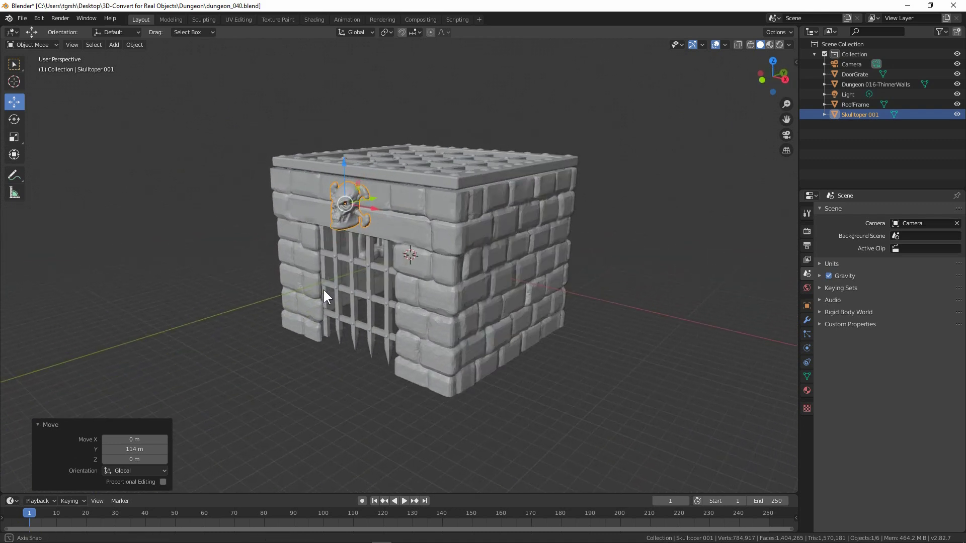
left_click(423, 309)
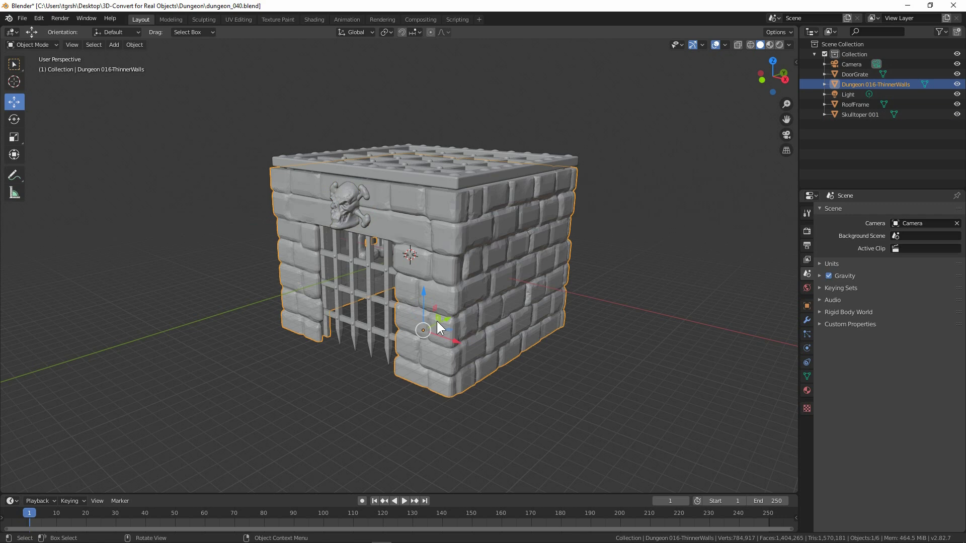
left_click_drag(437, 321, 507, 318)
scroll(492, 281, "up", 4)
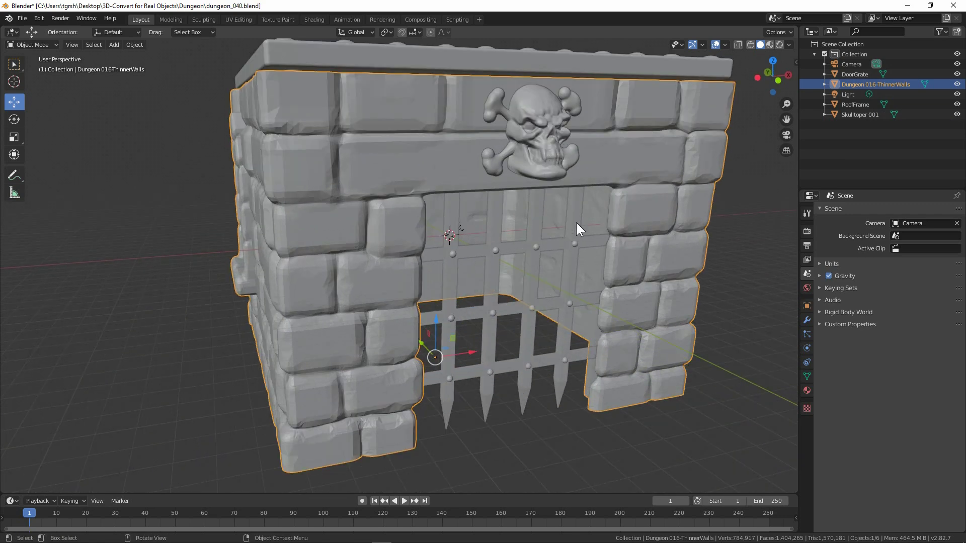
left_click_drag(640, 203, 435, 218)
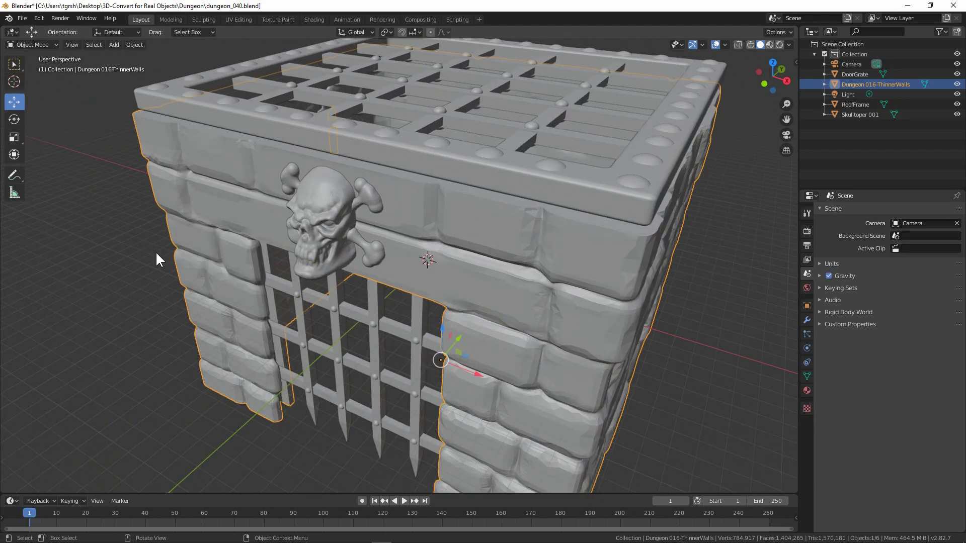
left_click(137, 259)
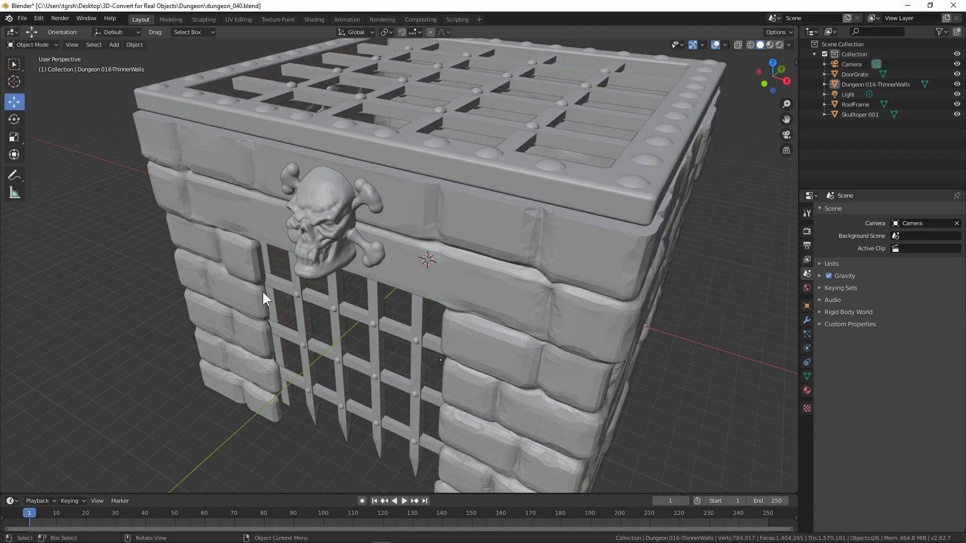